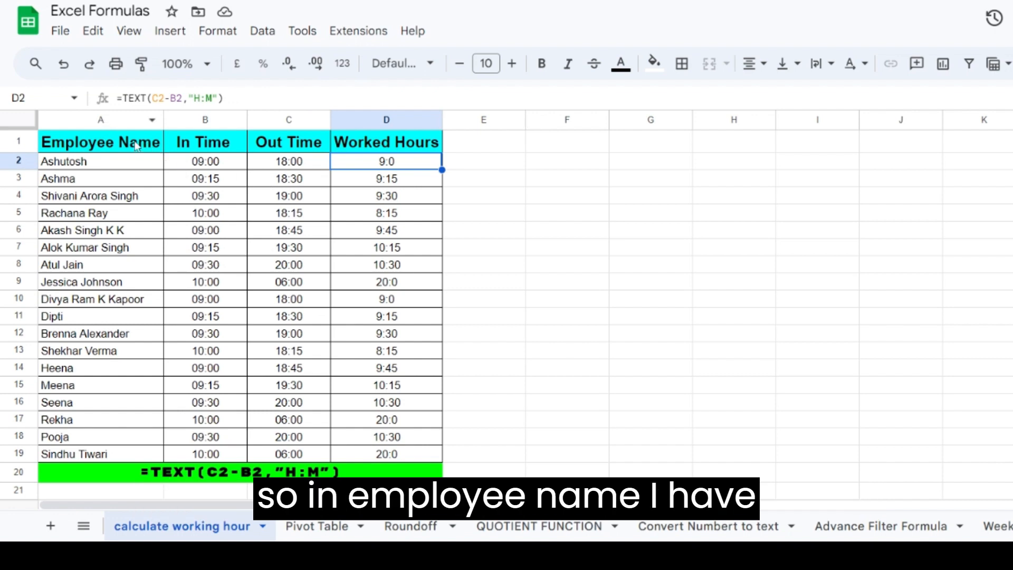
- Examine the employee names, the in and out times, and the worked-hours formula in D2
{"action": "left_click", "coordinate": [107, 148]}
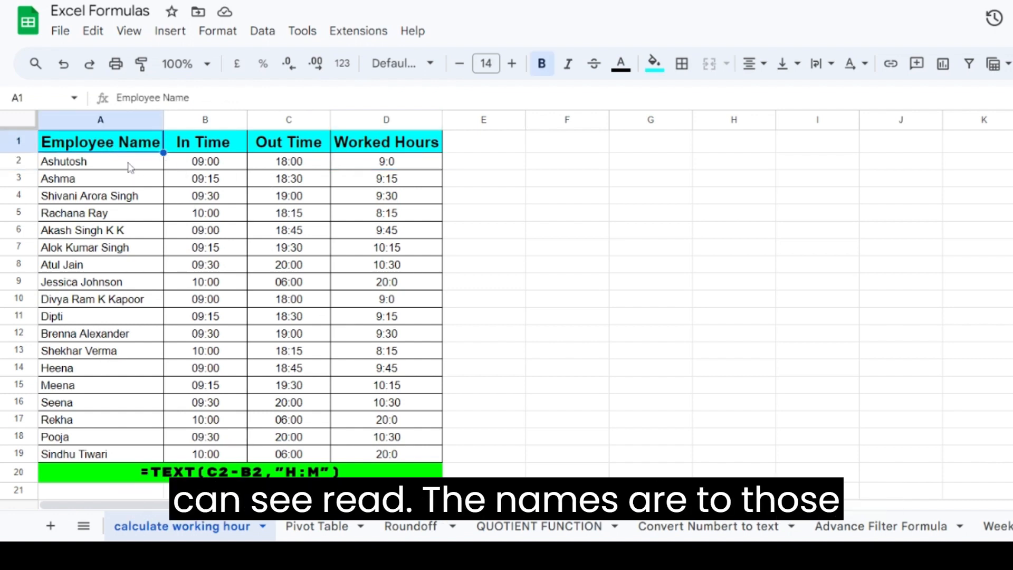
{"action": "mouse_move", "coordinate": [129, 168]}
{"action": "left_mouse_down"}
{"action": "mouse_move", "coordinate": [136, 227]}
{"action": "mouse_move", "coordinate": [115, 462]}
{"action": "left_mouse_up"}
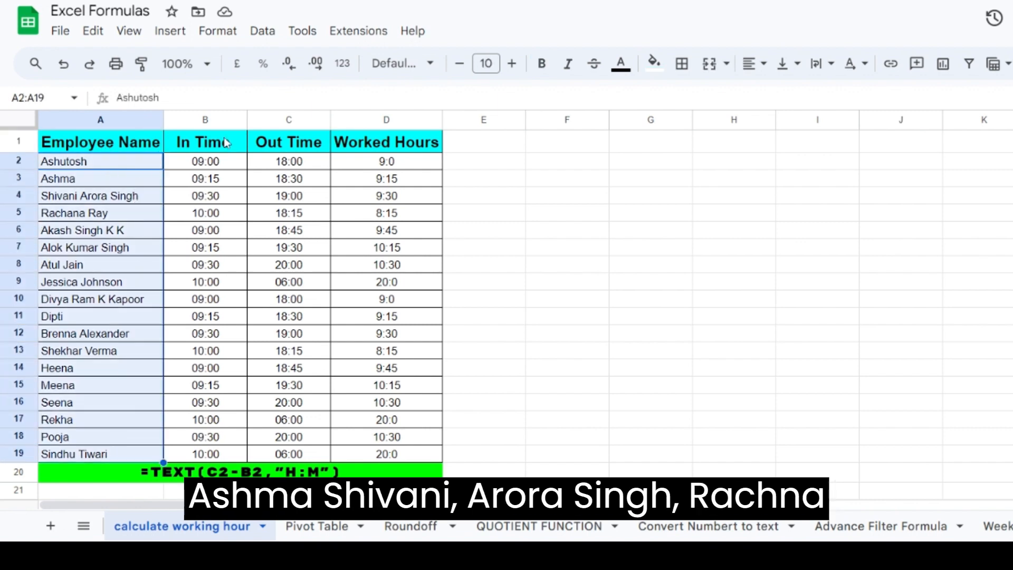
{"action": "left_click", "coordinate": [124, 201]}
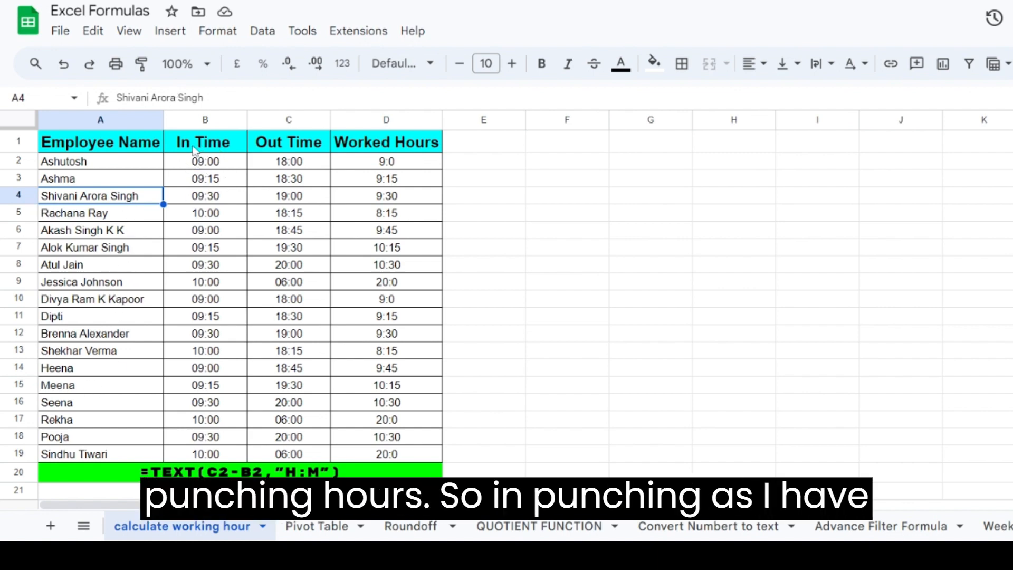
{"action": "left_click", "coordinate": [237, 167]}
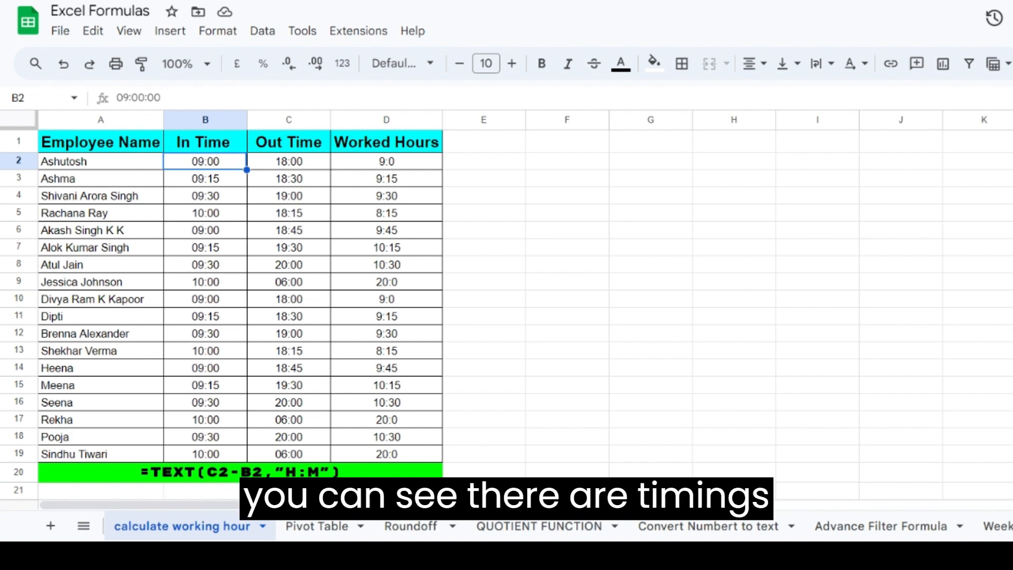
{"action": "left_click", "coordinate": [316, 168]}
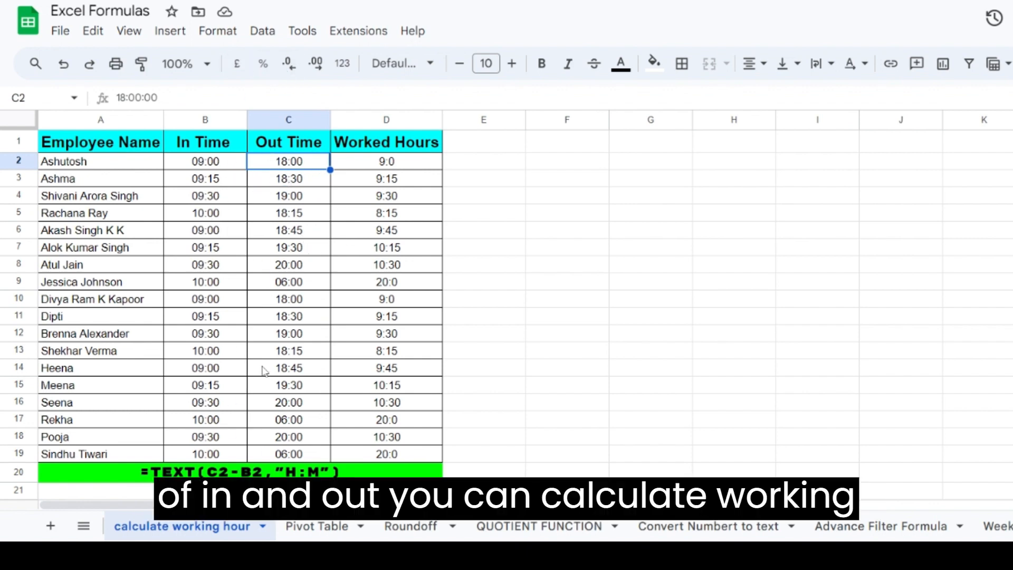
{"action": "left_click", "coordinate": [396, 167]}
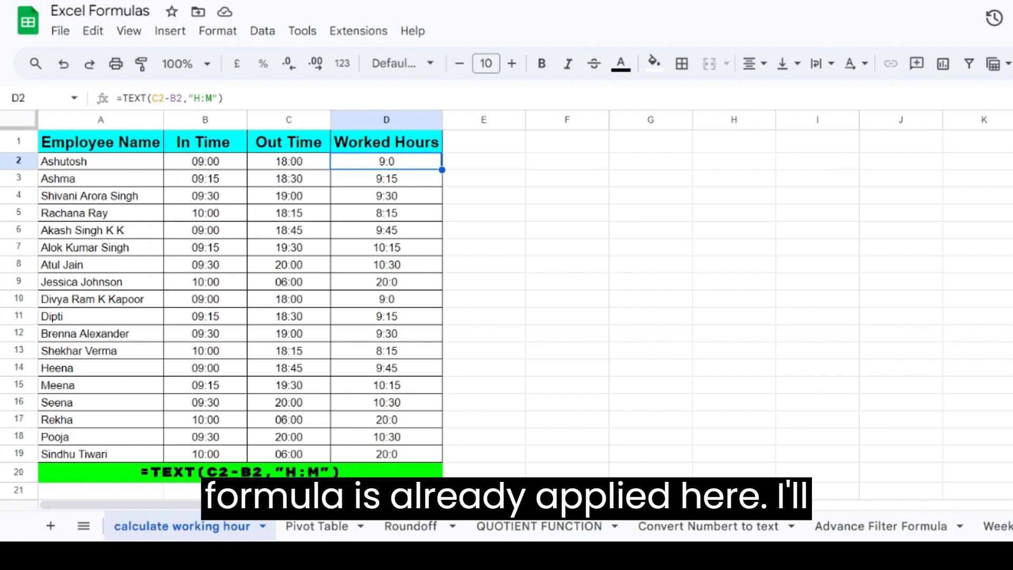
- Clear the existing worked-hours formulas from D2:D19 and make D2 the active cell
{"action": "left_click_drag", "start_coordinate": [421, 168], "coordinate": [423, 454]}
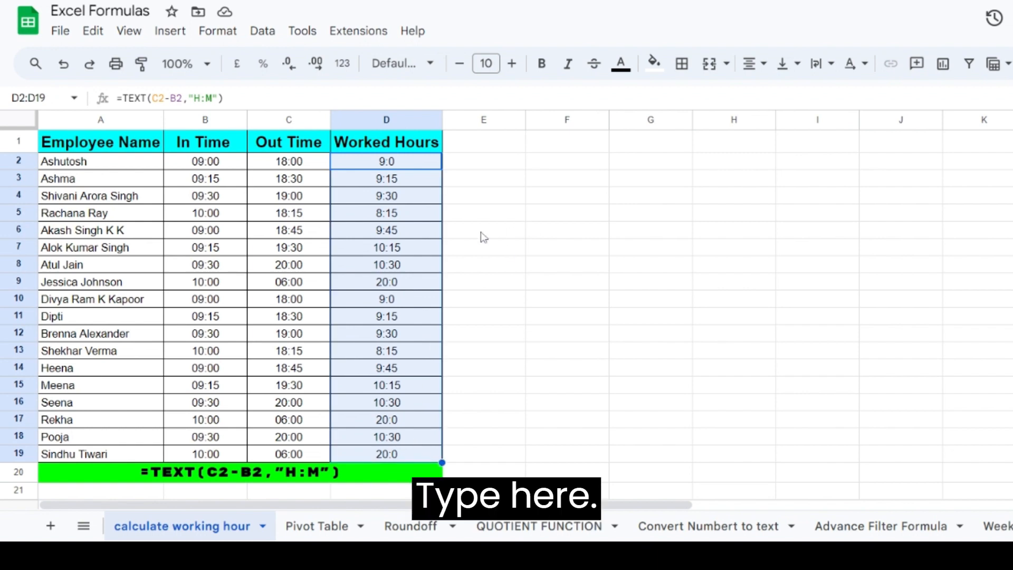
{"action": "key", "text": "Delete"}
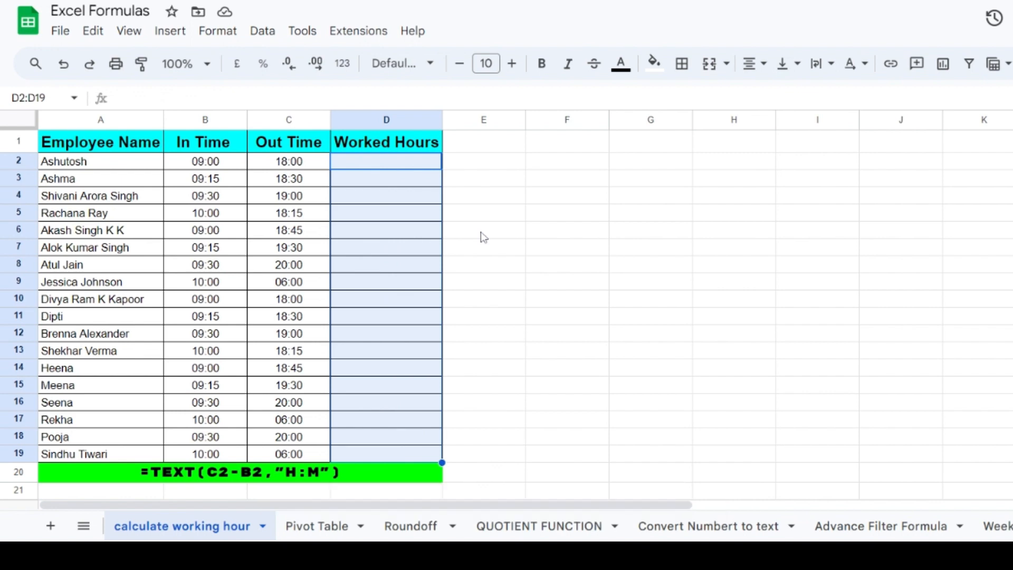
{"action": "key", "text": "Up"}
{"action": "key", "text": "Down"}
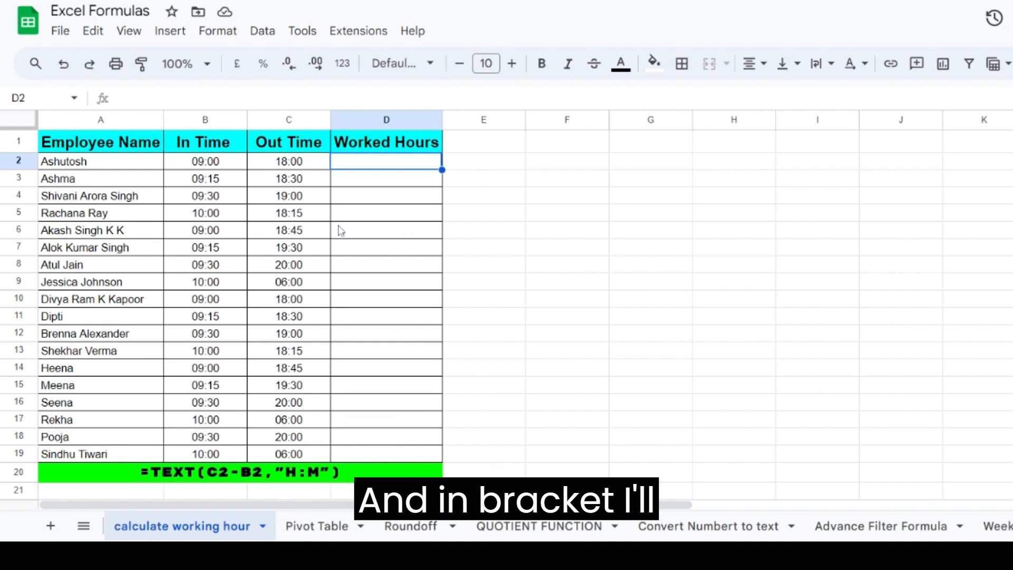
- Begin a TEXT formula in D2 whose number argument subtracts the in time B2 from the out time C2
{"action": "type", "text": "="}
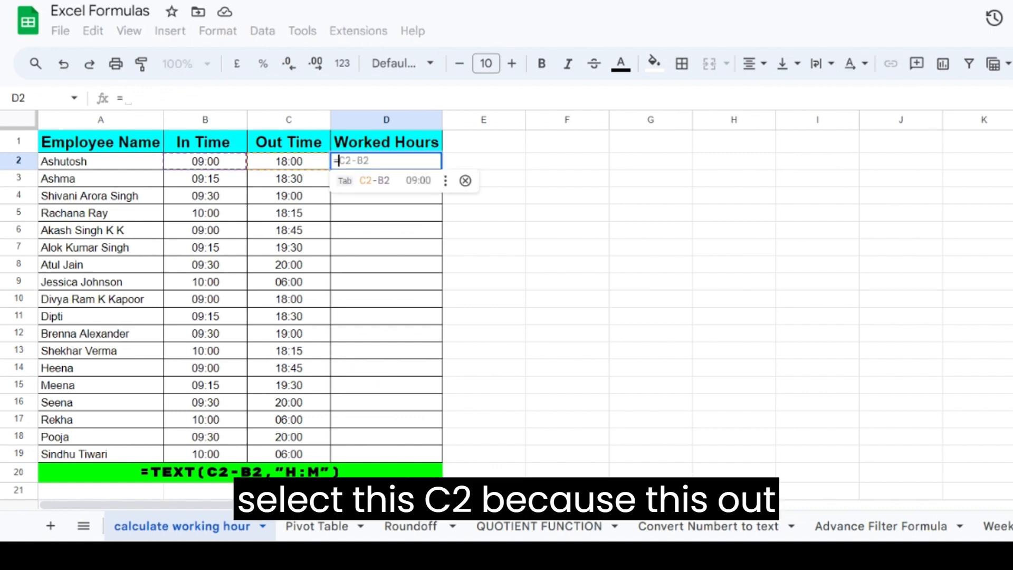
{"action": "type", "text": "TEST"}
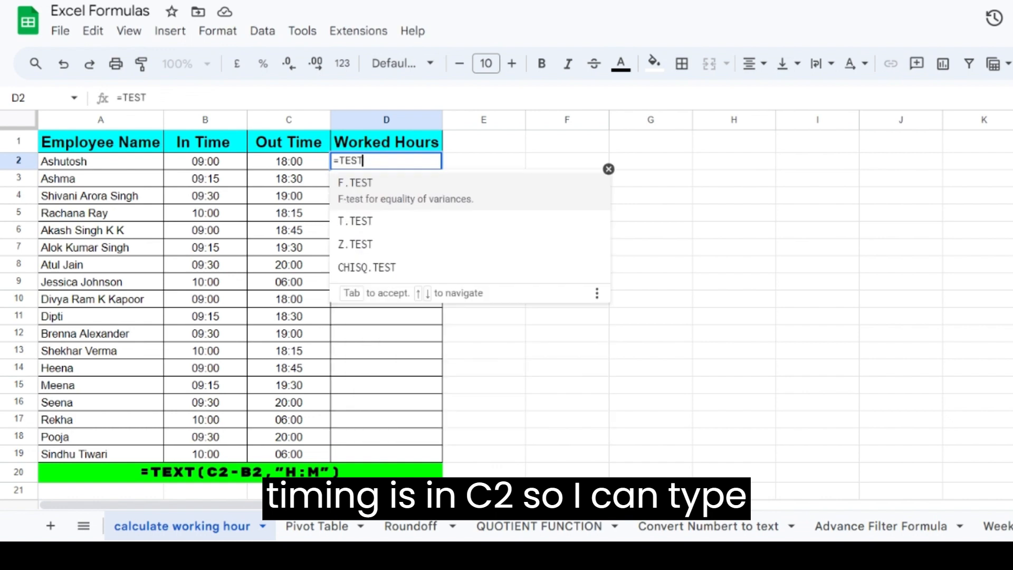
{"action": "key", "text": "BackSpace"}
{"action": "key", "text": "BackSpace"}
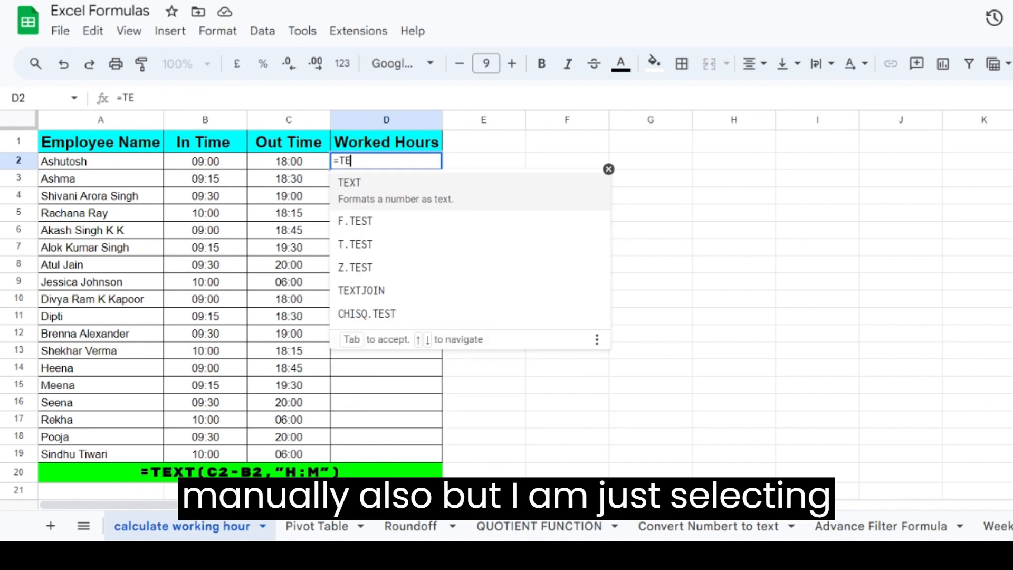
{"action": "type", "text": "XT"}
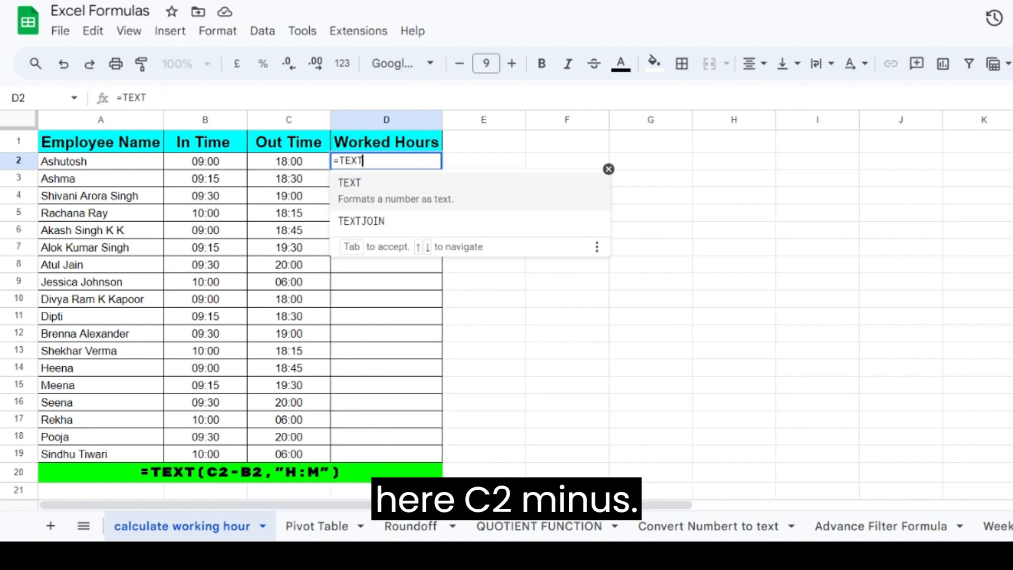
{"action": "type", "text": "("}
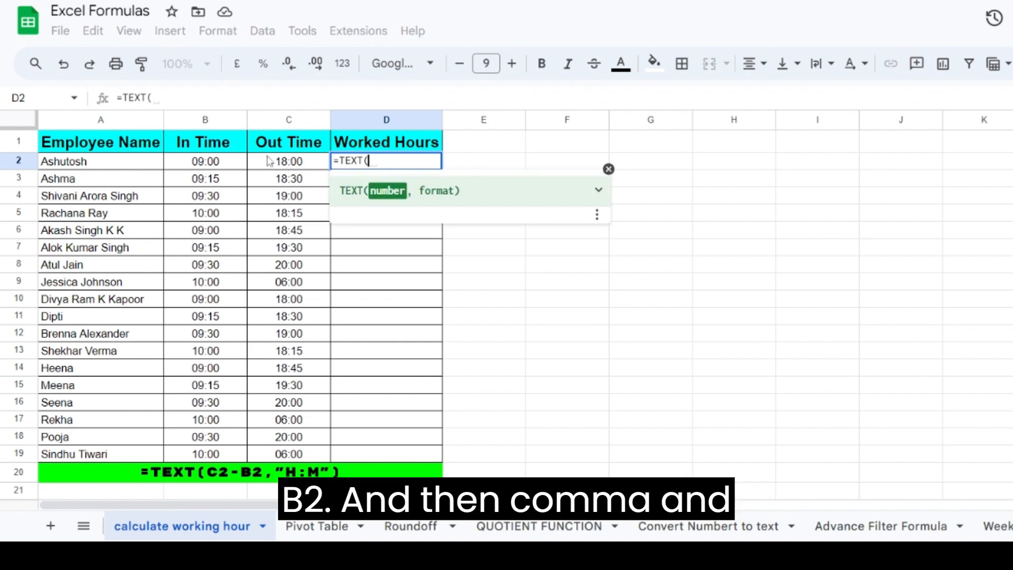
{"action": "left_click", "coordinate": [293, 165]}
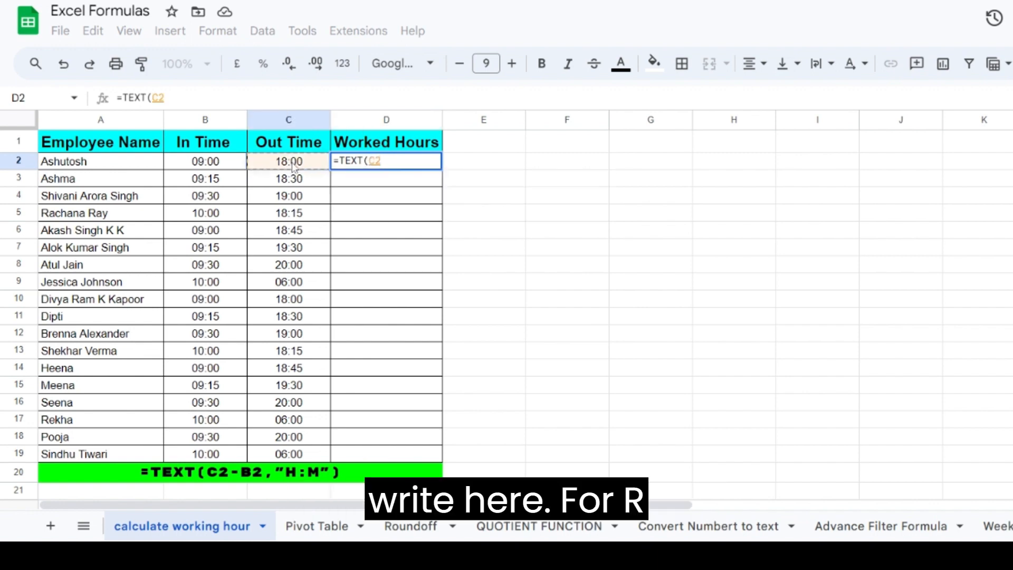
{"action": "type", "text": "-"}
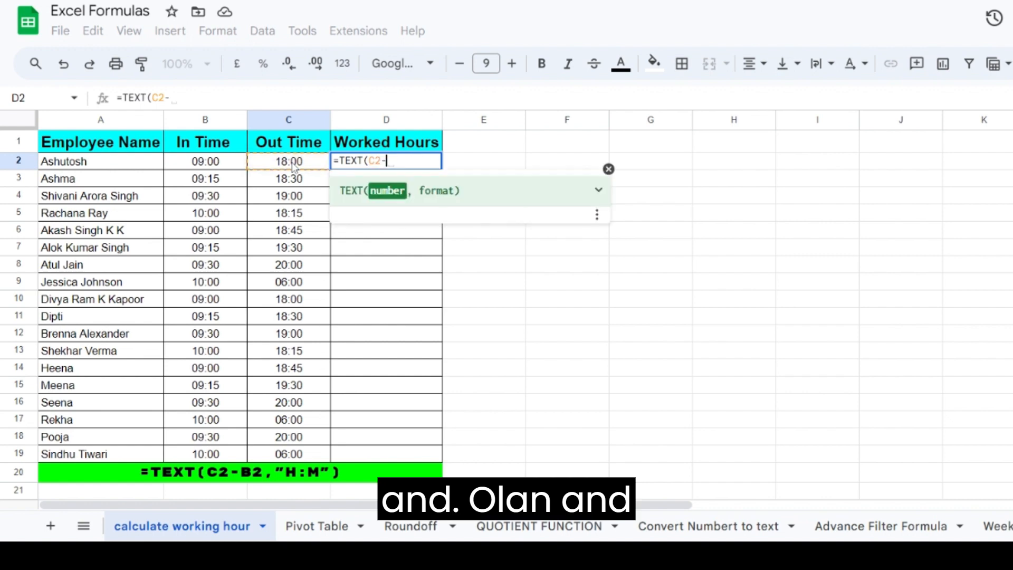
{"action": "left_click", "coordinate": [211, 164]}
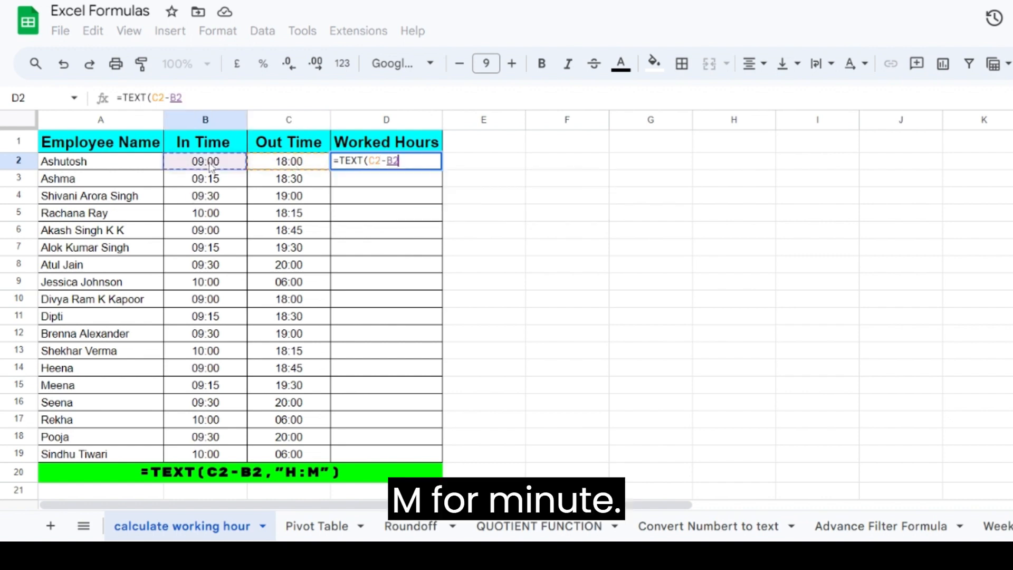
- Complete the D2 formula with the format "H:M" so it reads =TEXT(C2-B2,"H:M"), and enter it
{"action": "type", "text": ","}
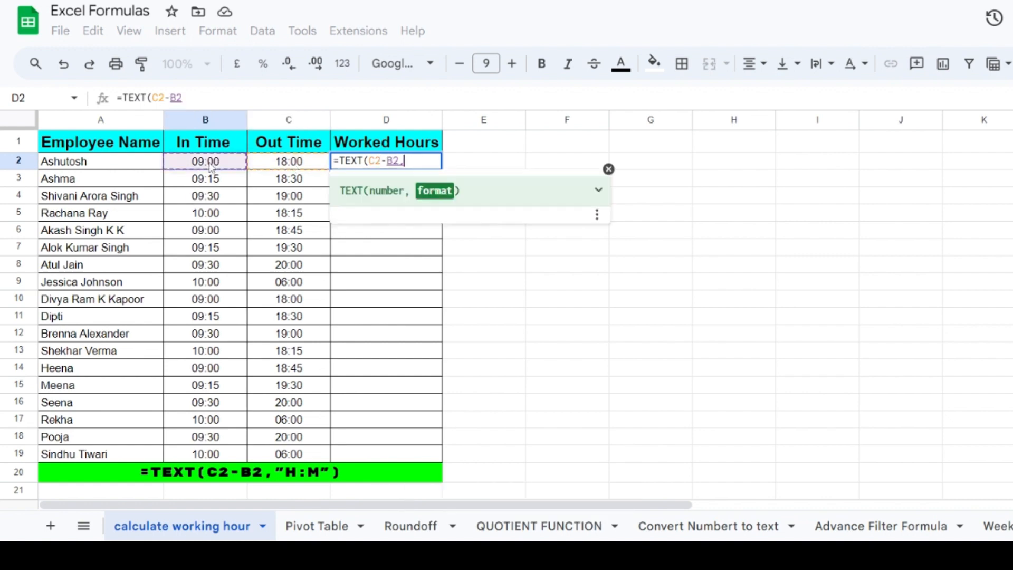
{"action": "type", "text": "\"\""}
{"action": "key", "text": "Left"}
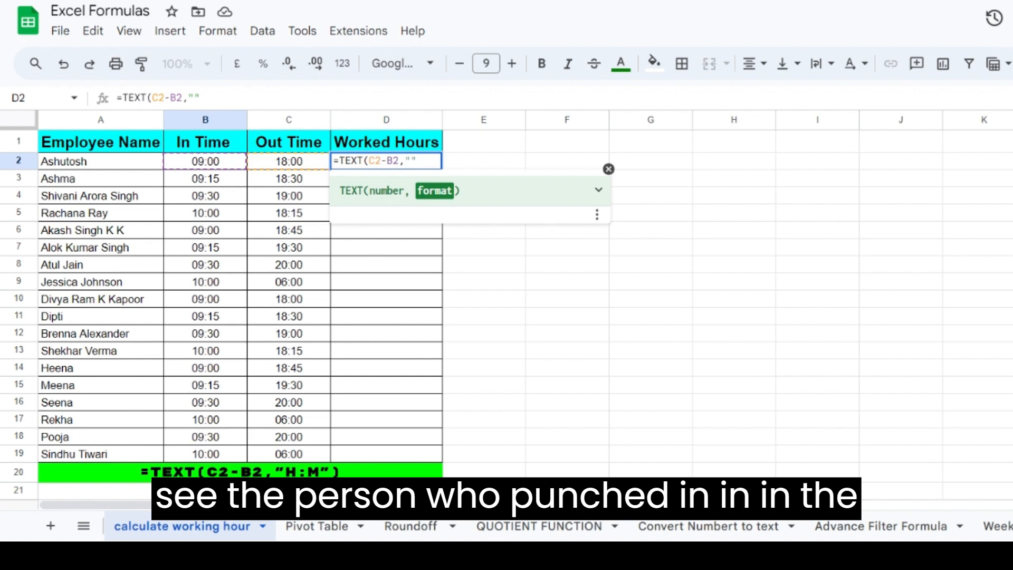
{"action": "type", "text": "h"}
{"action": "key", "text": "BackSpace"}
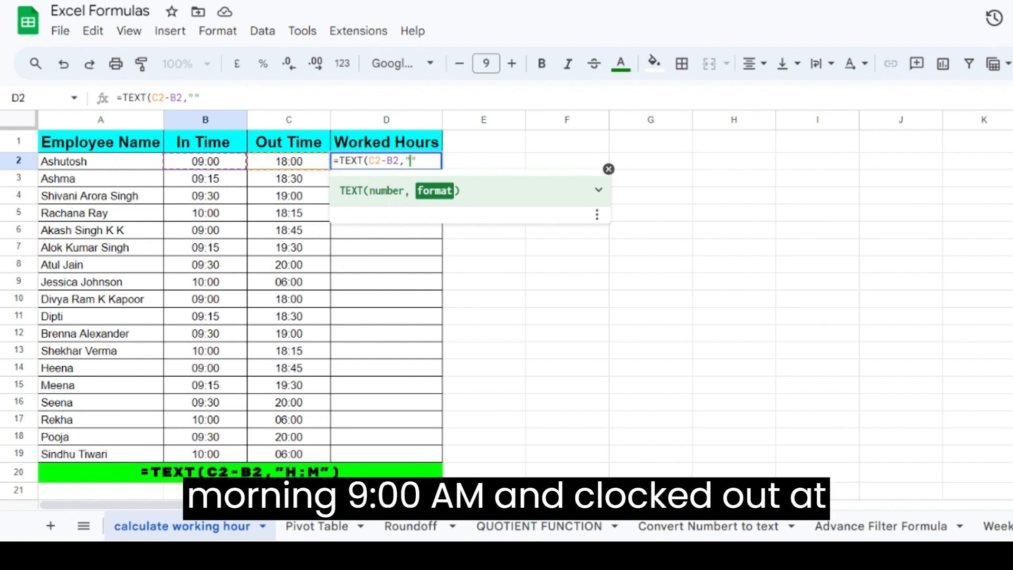
{"action": "type", "text": "H:"}
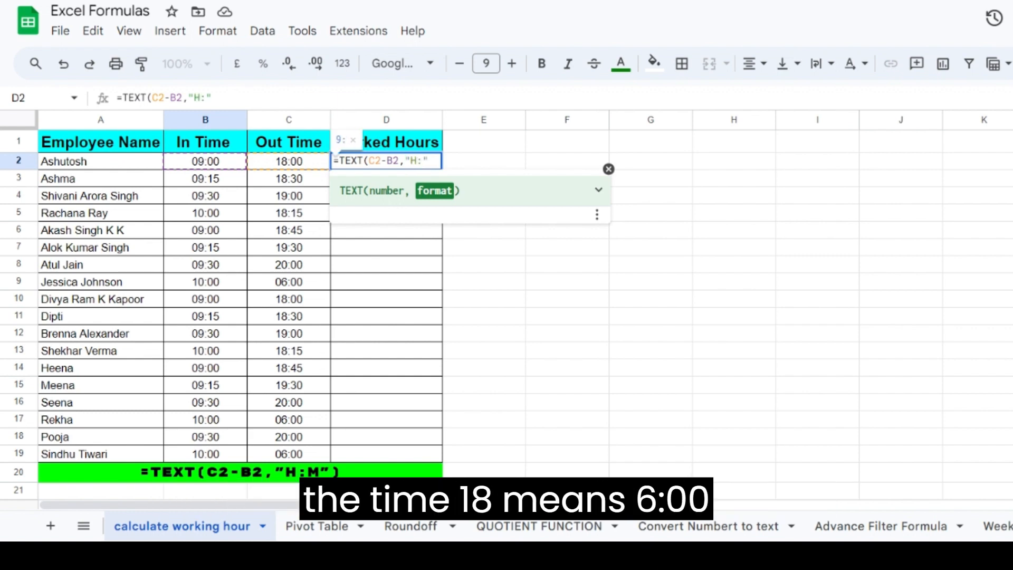
{"action": "type", "text": "M\""}
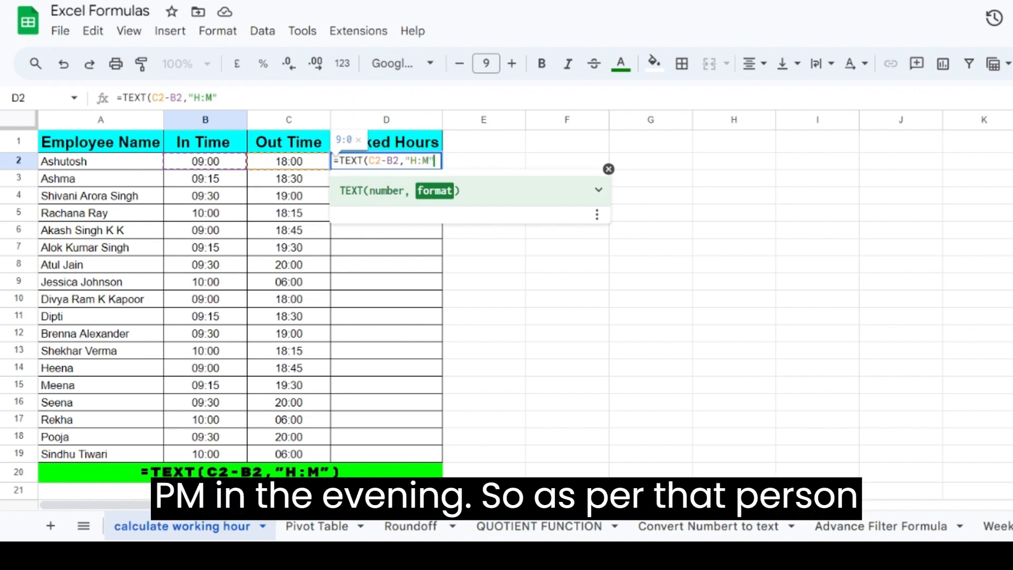
{"action": "type", "text": ")"}
{"action": "key", "text": "Return"}
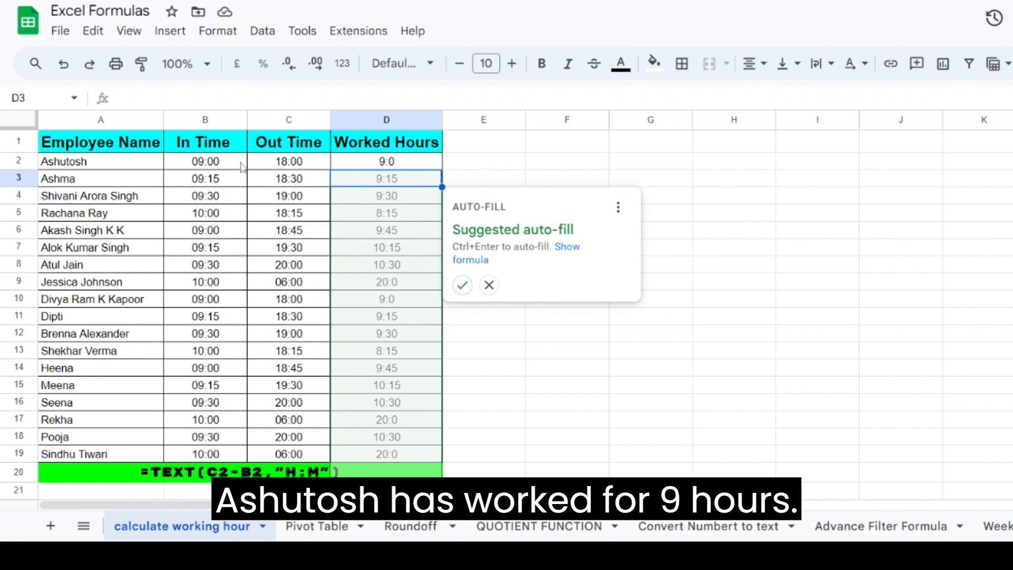
- Fill the worked-hours formula from D2 down through D19
{"action": "left_click", "coordinate": [417, 163]}
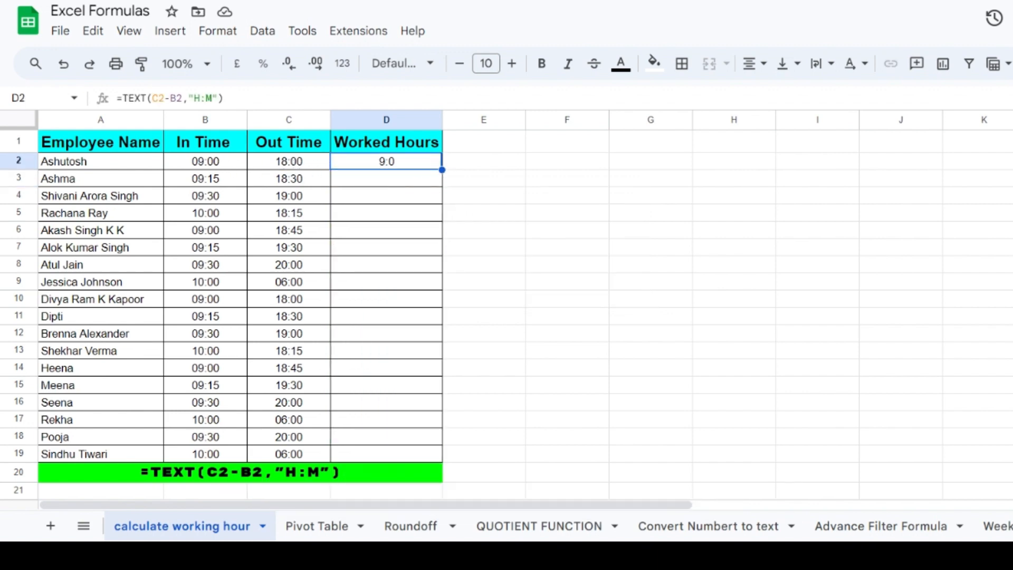
{"action": "left_click_drag", "start_coordinate": [442, 170], "coordinate": [442, 462]}
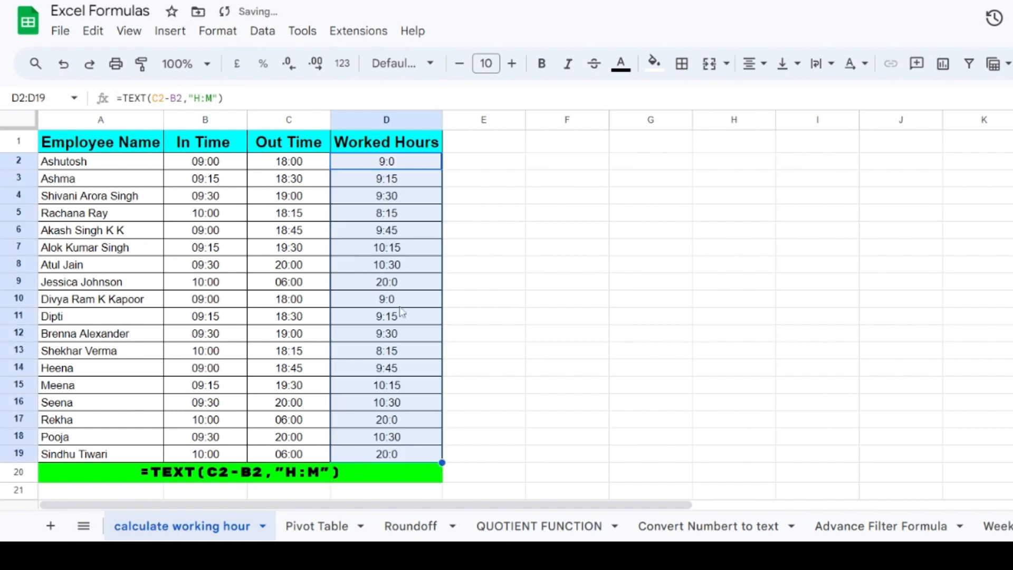